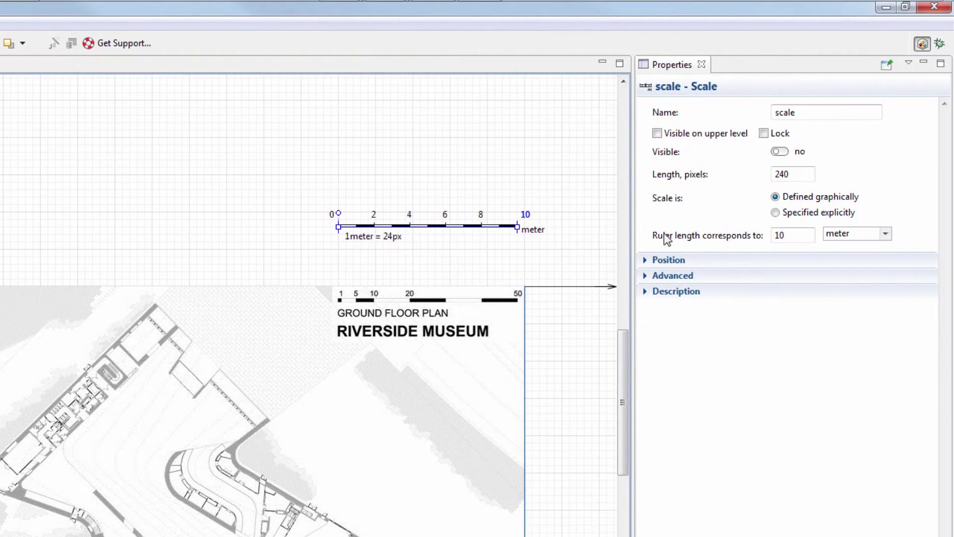
- Set the scale ruler's length to correspond to 50 meters
double_click(784, 236)
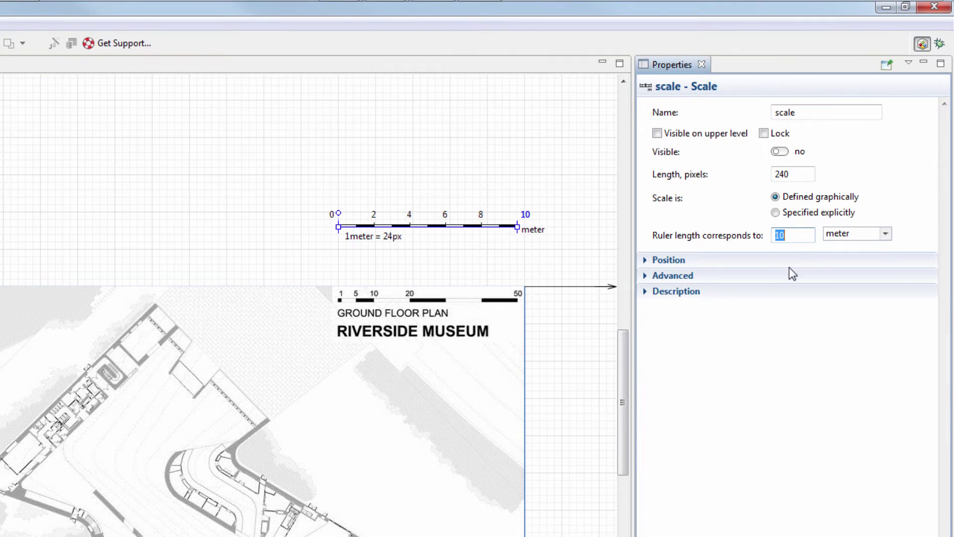
type("50")
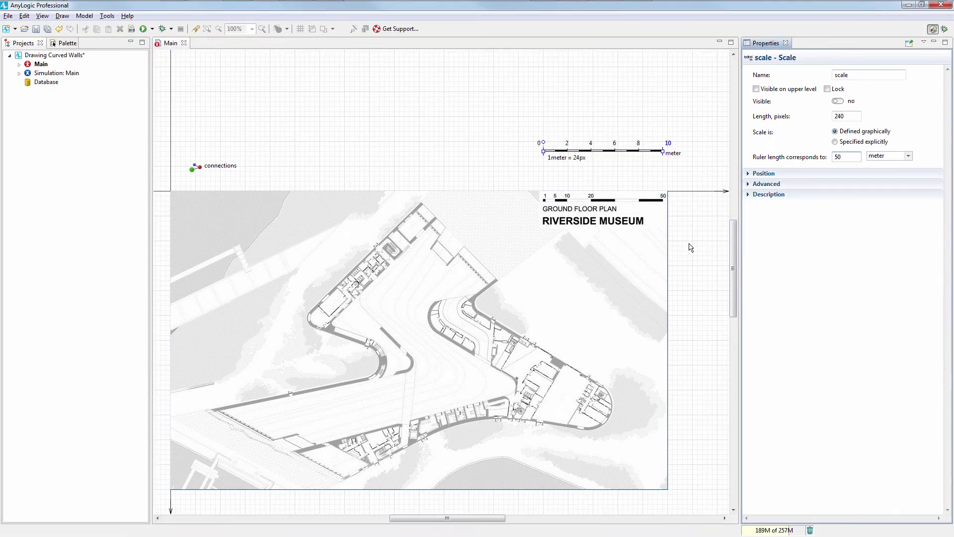
left_click(582, 377)
- Draw a Wall along the floor plan's western outline, from the lower-left tip to the upper tip, using arcs at both curved corners
left_click_drag(581, 377, 576, 196)
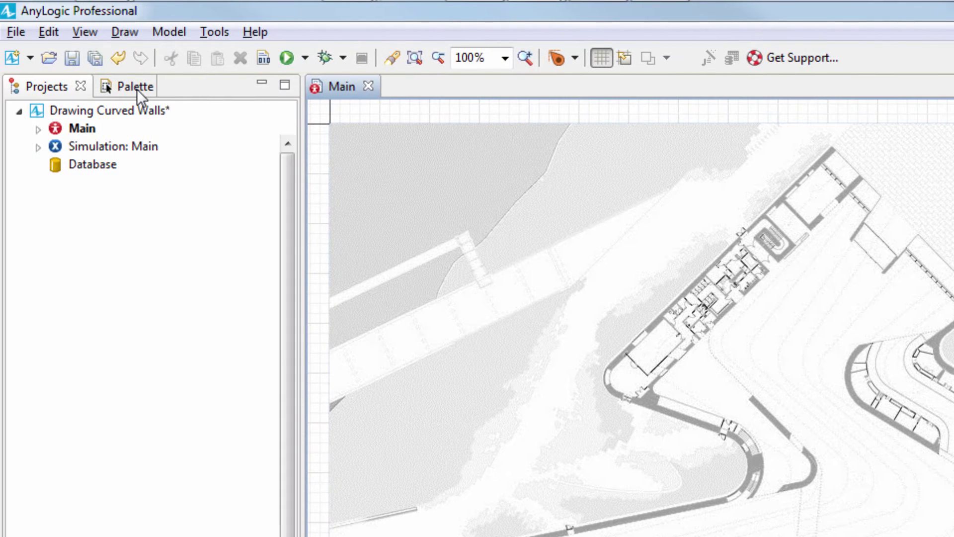
left_click(137, 89)
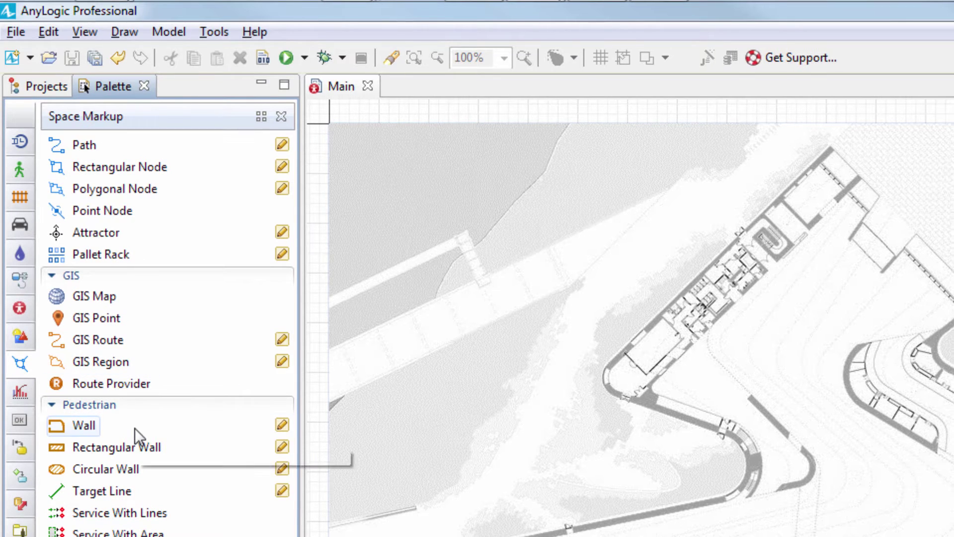
double_click(135, 428)
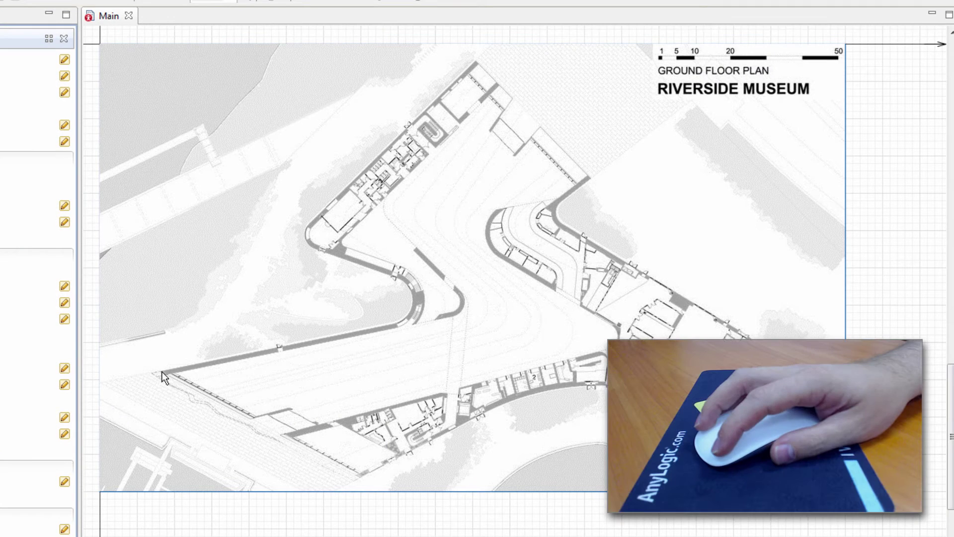
left_click(164, 372)
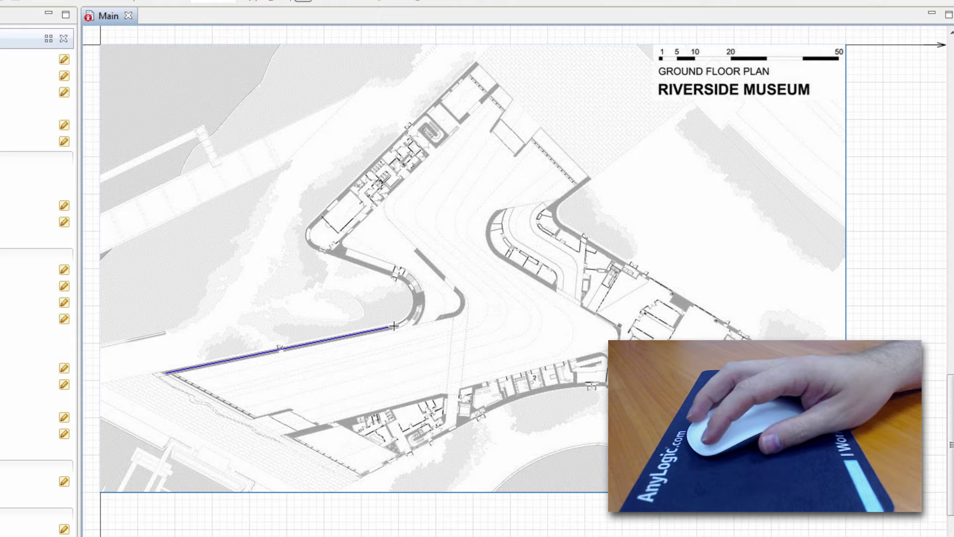
left_click(394, 326)
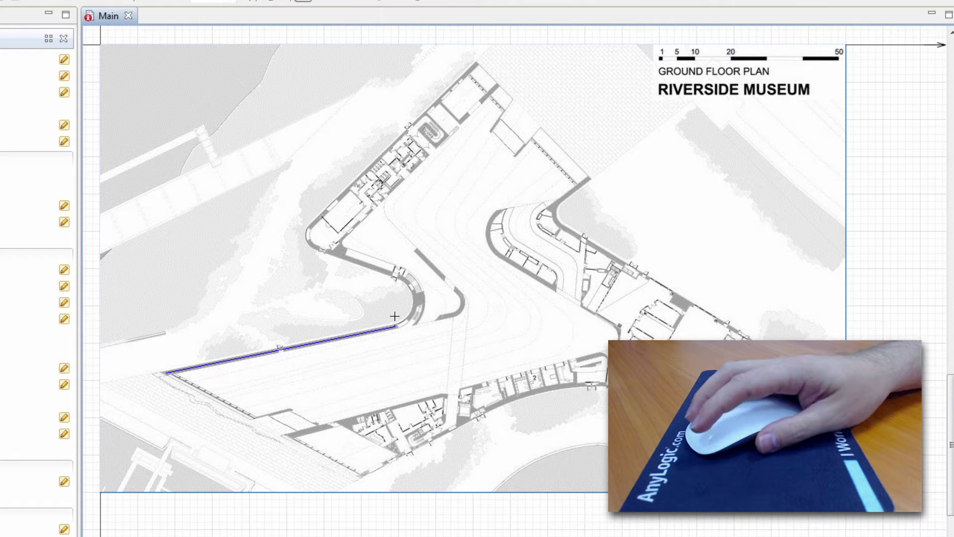
left_click(390, 274)
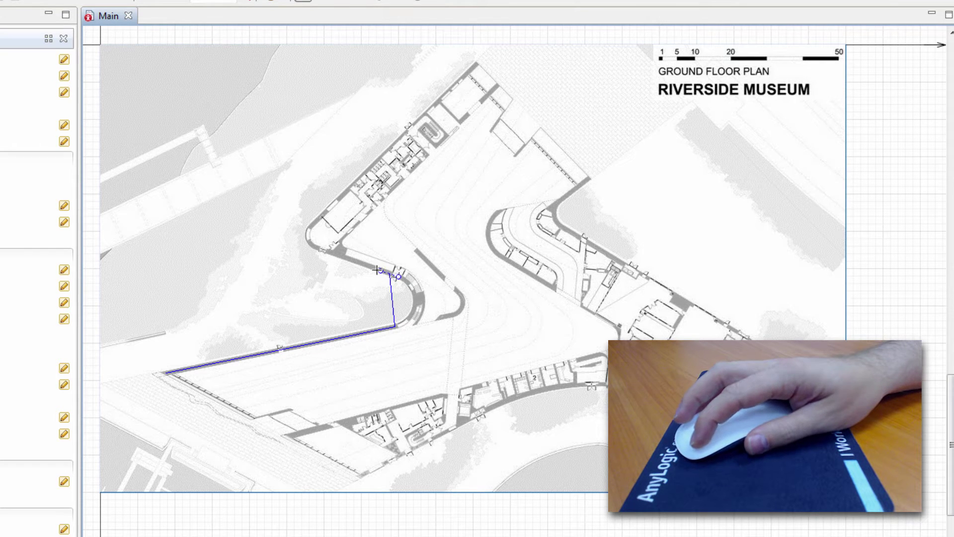
left_click_drag(370, 269, 361, 264)
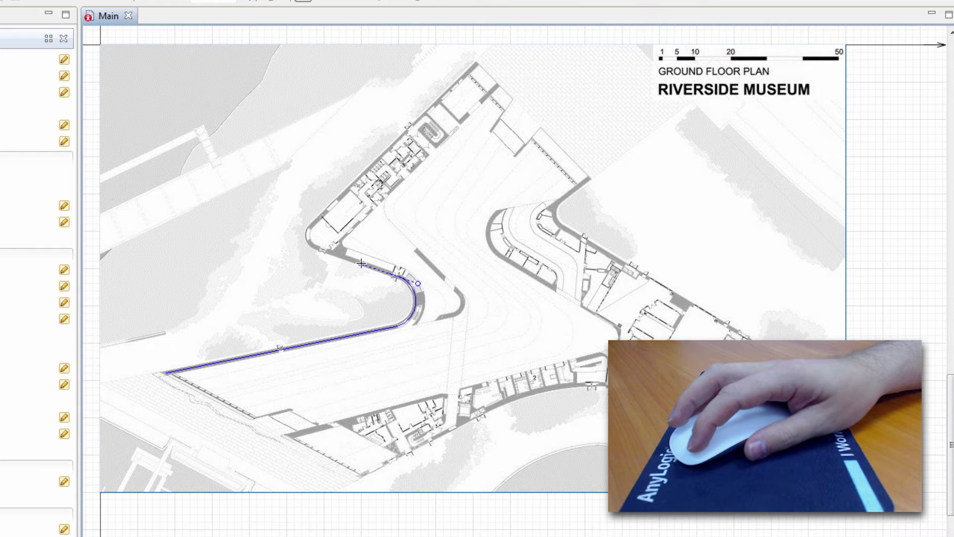
left_click_drag(361, 263, 361, 264)
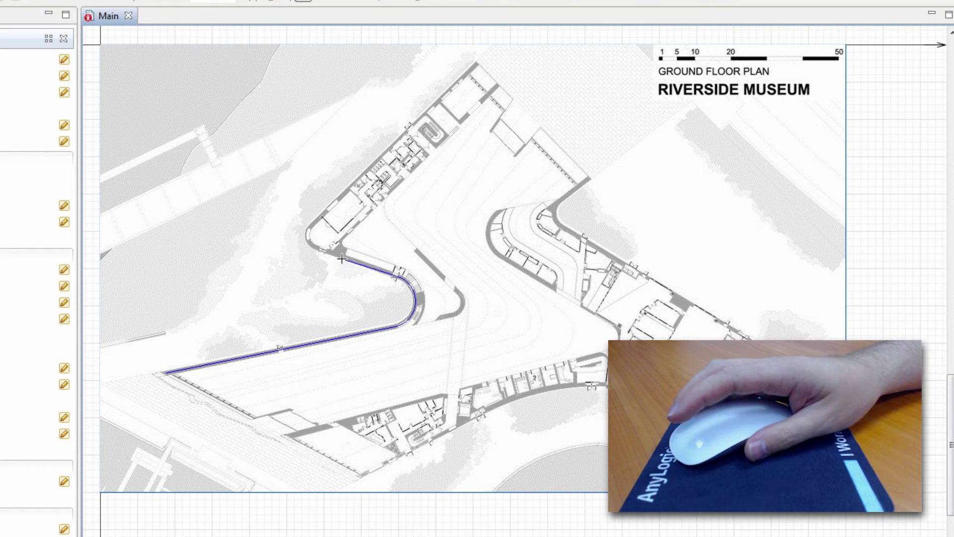
left_click(316, 247)
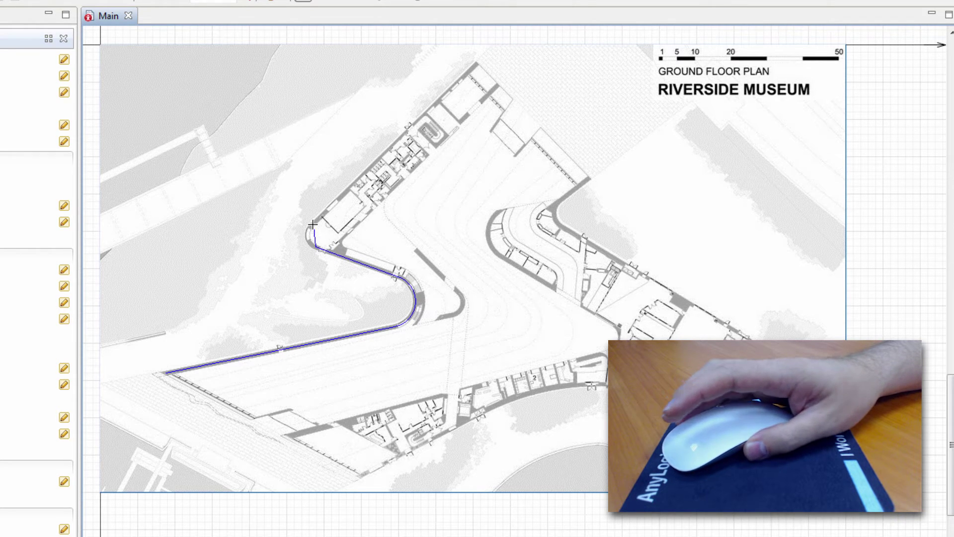
left_click_drag(313, 224, 337, 199)
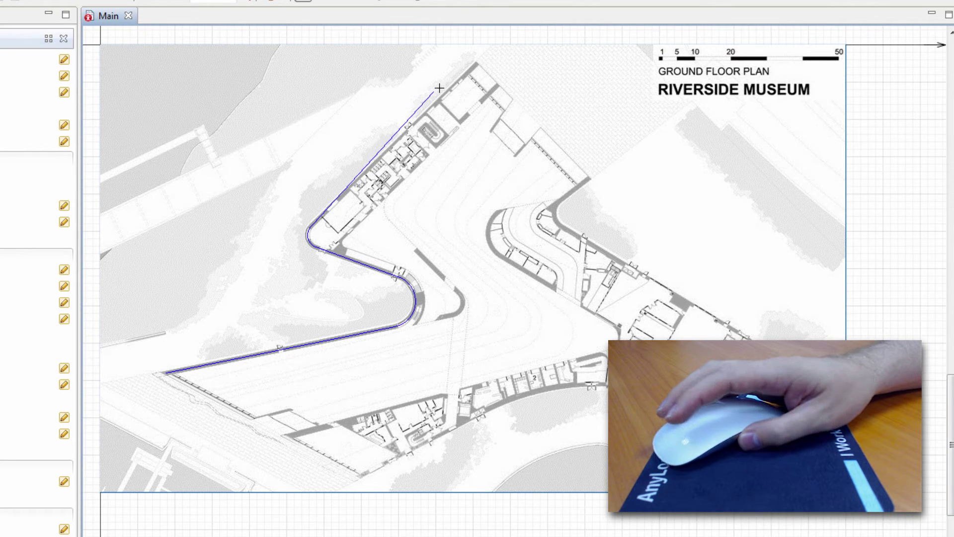
left_click(475, 65)
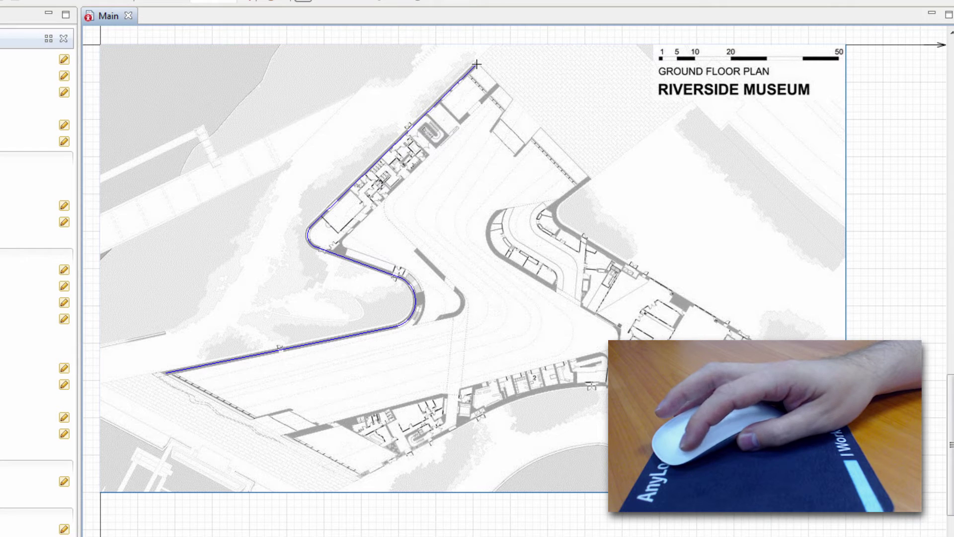
double_click(476, 64)
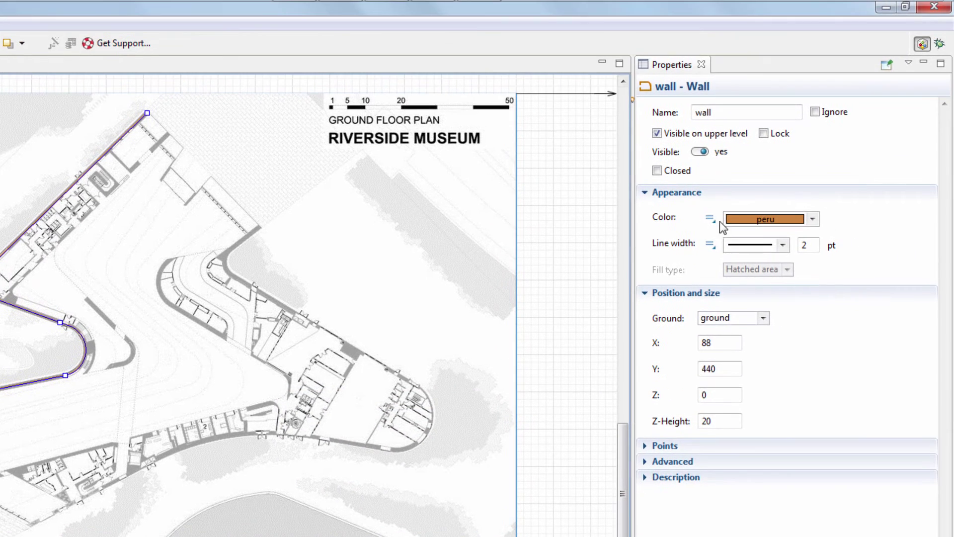
- Set the western wall's line width to 4 pt
double_click(804, 245)
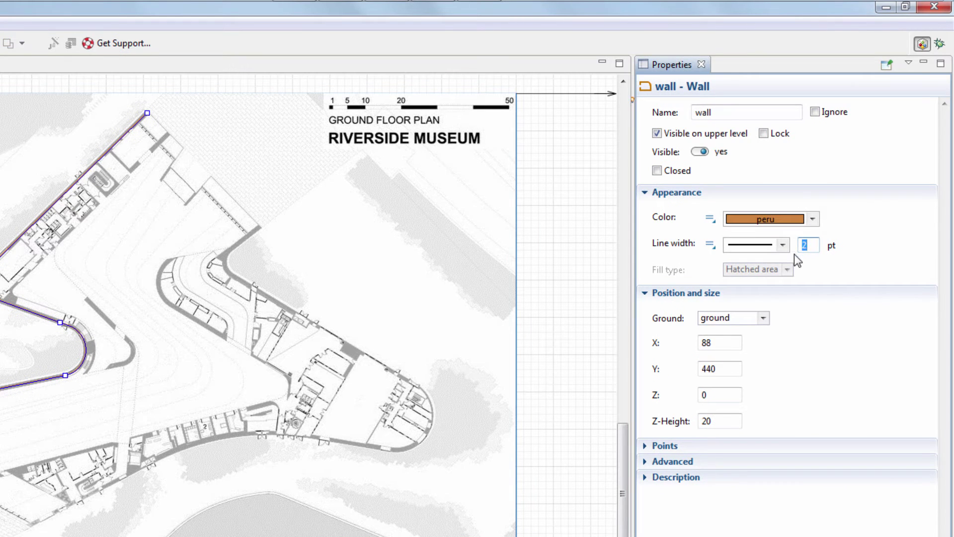
key("Return")
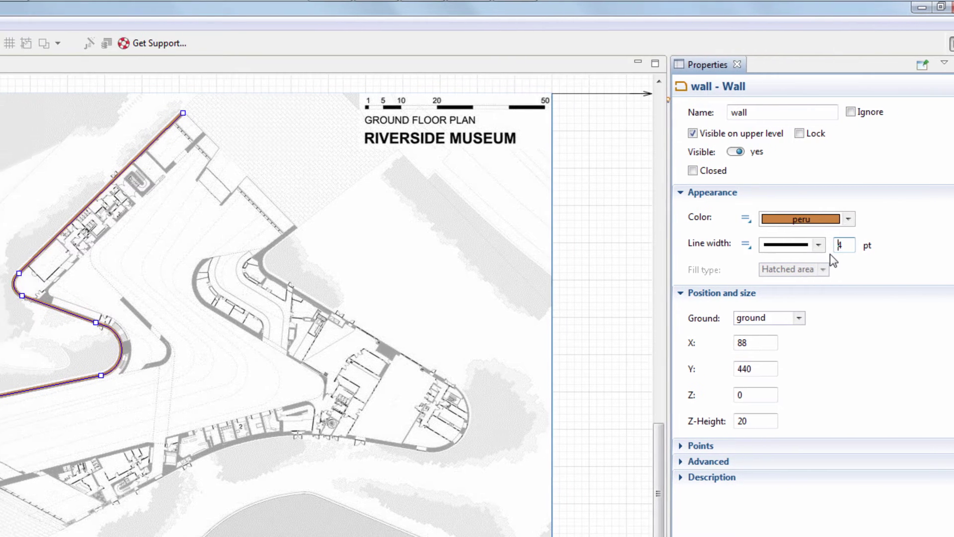
key("Escape")
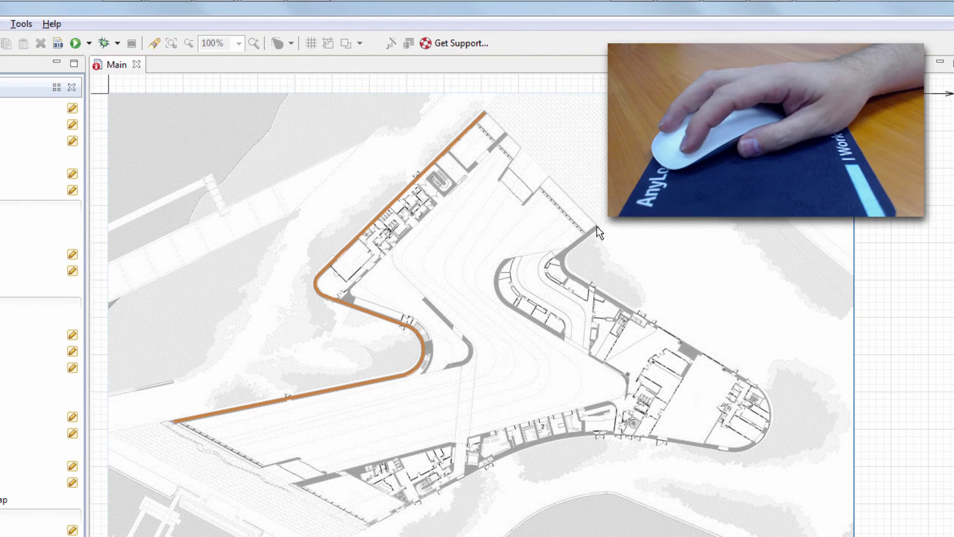
- Draw a second Wall along the eastern and southern outline, from the upper-right corner around the rounded end to the bottom tip, with arcs at the three bends
left_click(597, 226)
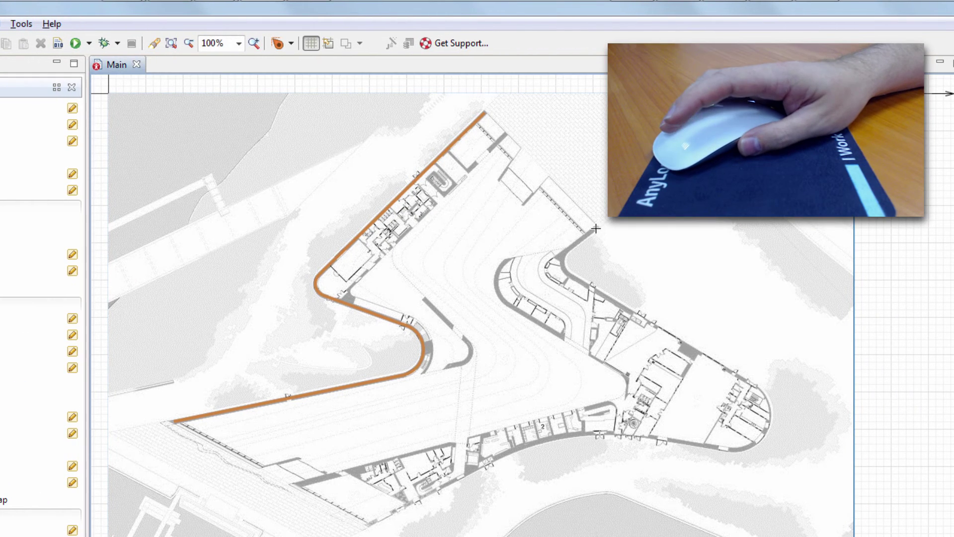
left_click(569, 247)
left_click(567, 269)
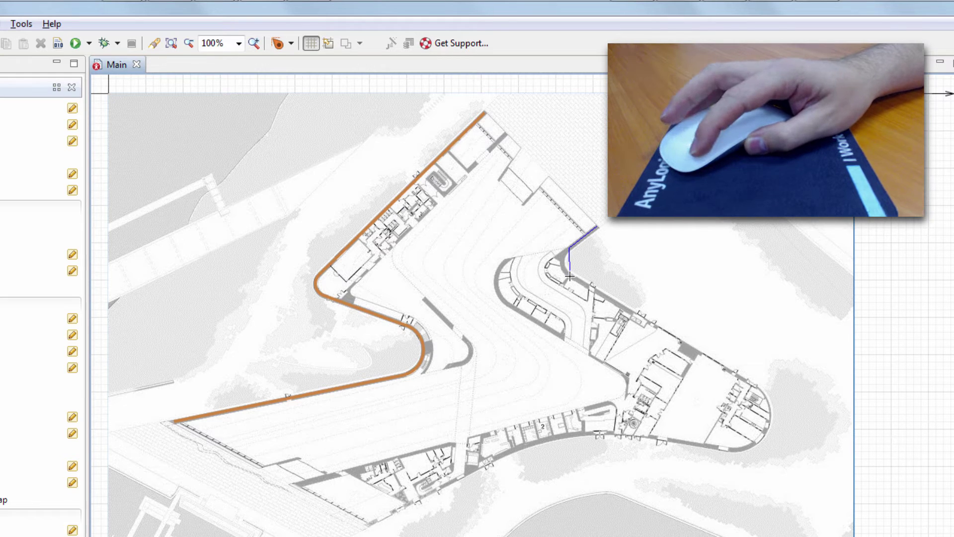
left_click_drag(570, 275, 600, 292)
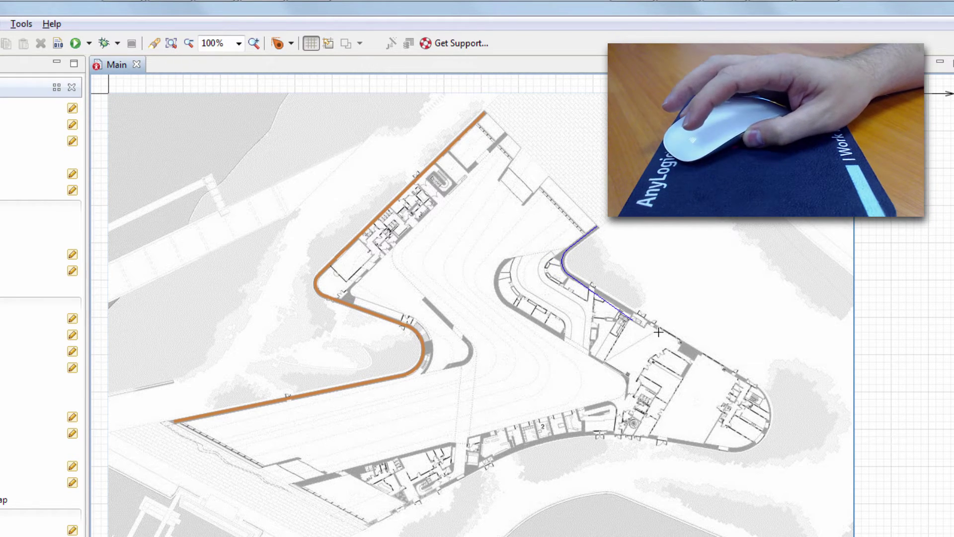
left_click(748, 382)
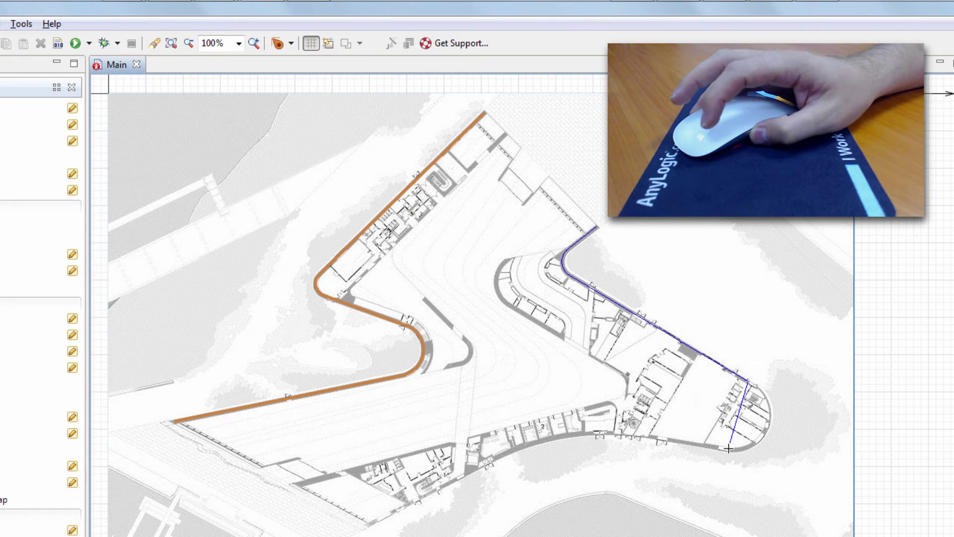
left_click_drag(726, 448, 688, 442)
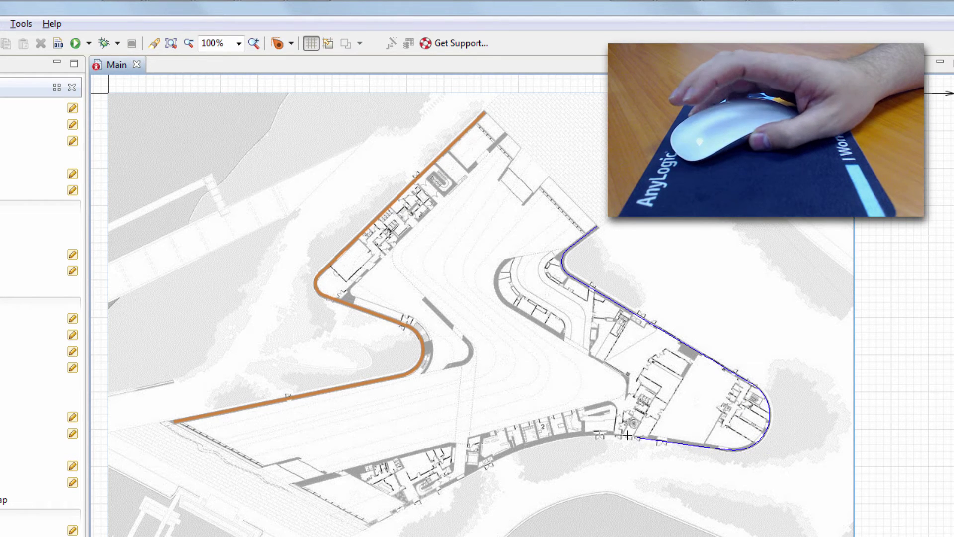
left_click(615, 433)
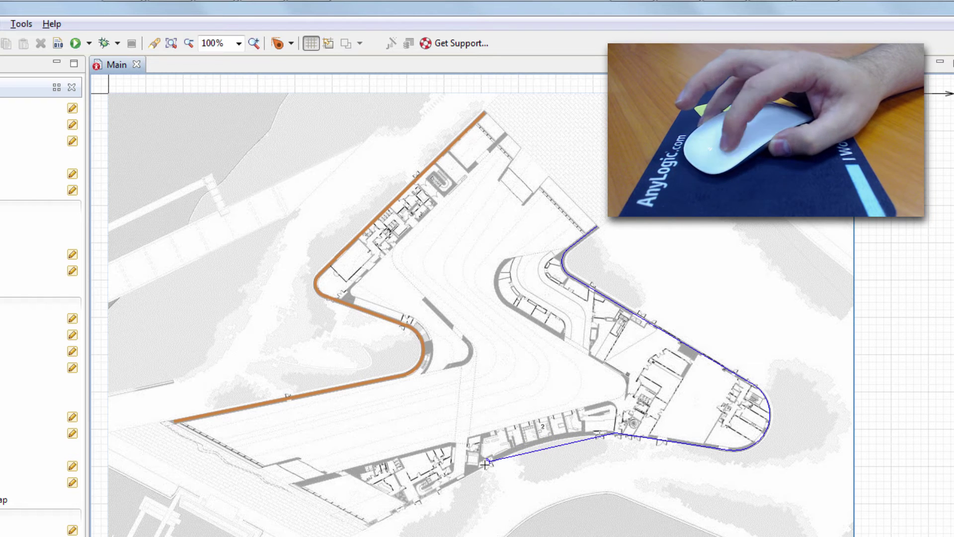
left_click_drag(508, 446, 463, 477)
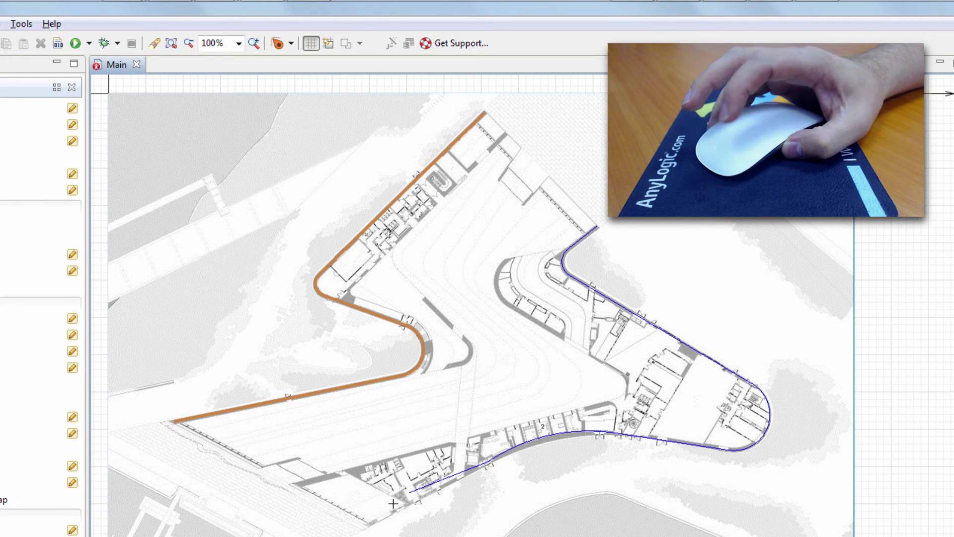
double_click(371, 524)
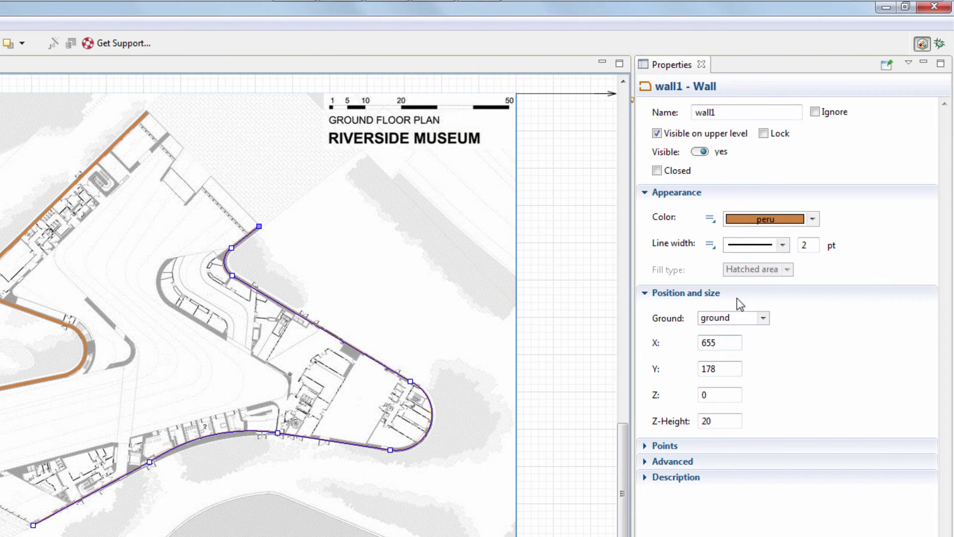
- Set the second wall's line width to 4 pt
double_click(807, 245)
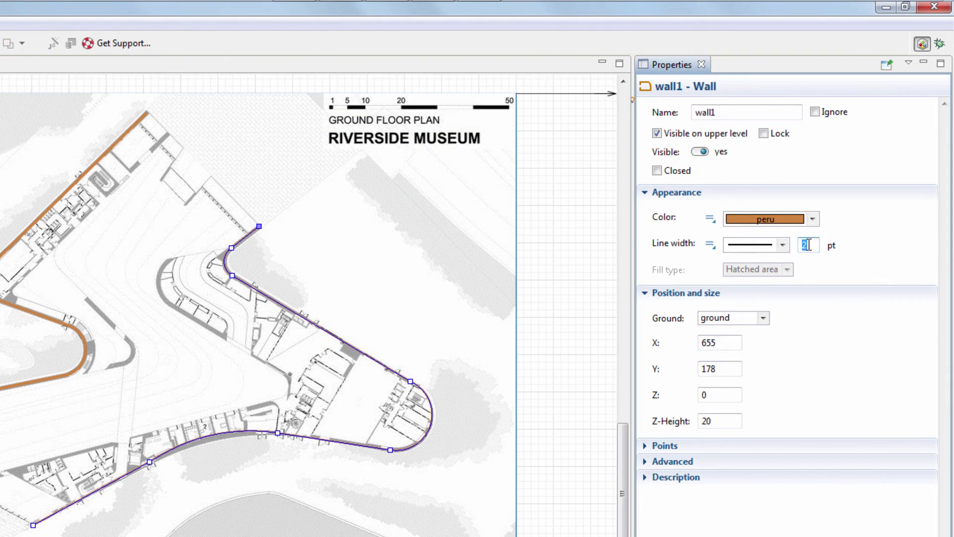
type("4")
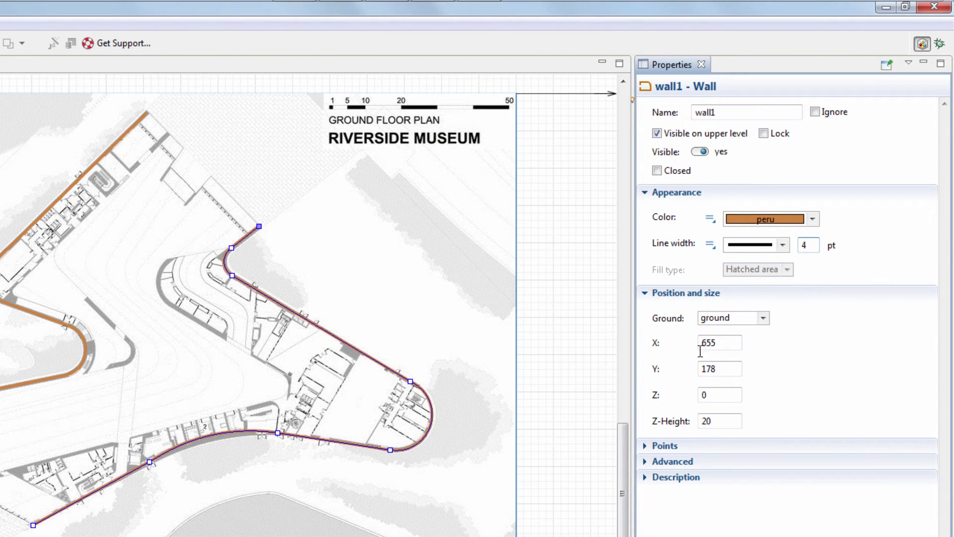
left_click(576, 405)
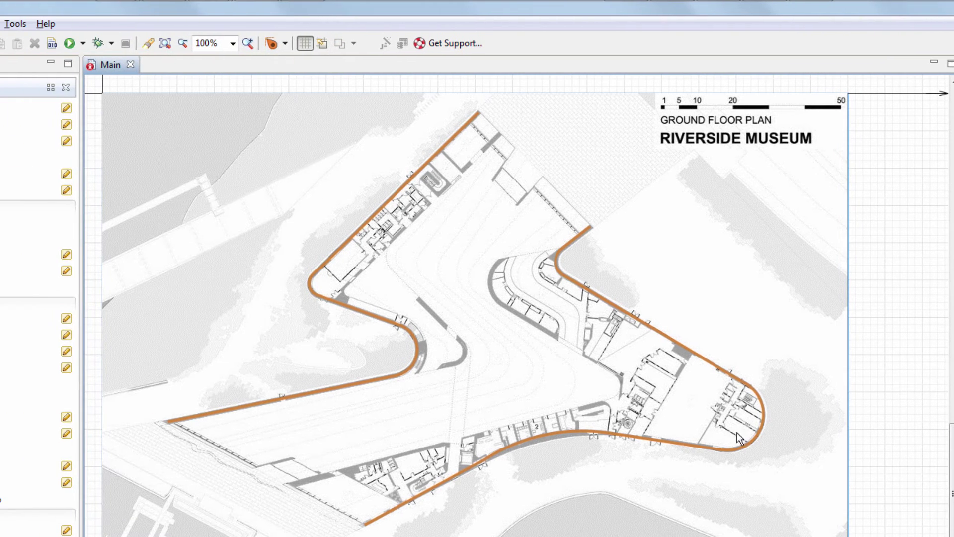
- Edit the second wall using guiding lines, reshaping its long southern curve to follow the building outline on the floor plan
left_click(696, 444)
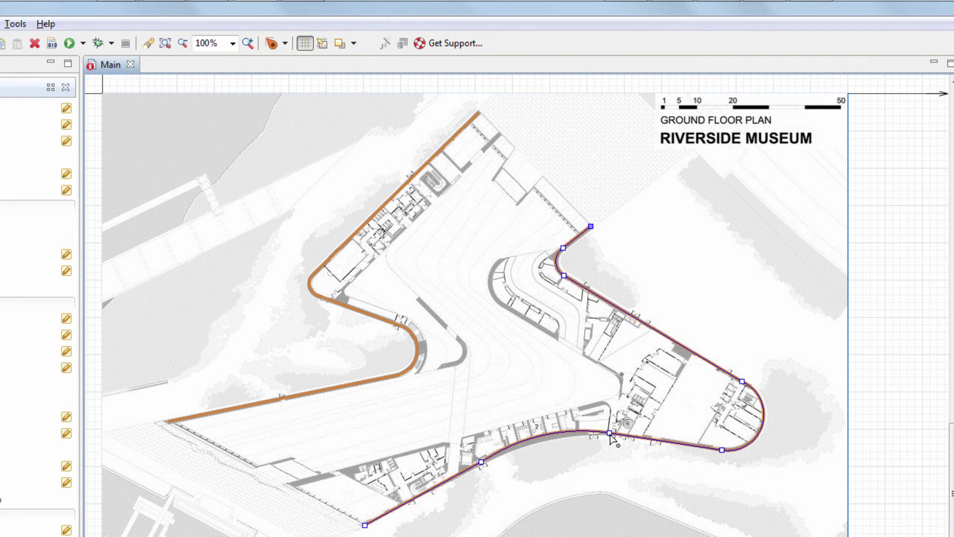
mouse_move(611, 435)
left_mouse_down()
mouse_move(589, 435)
mouse_move(649, 438)
mouse_move(613, 434)
left_mouse_up()
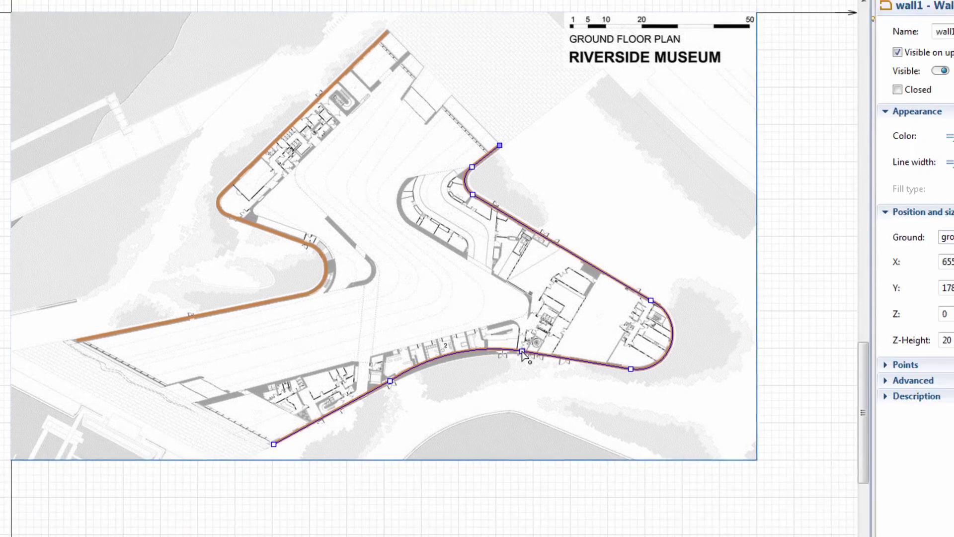
right_click(614, 435)
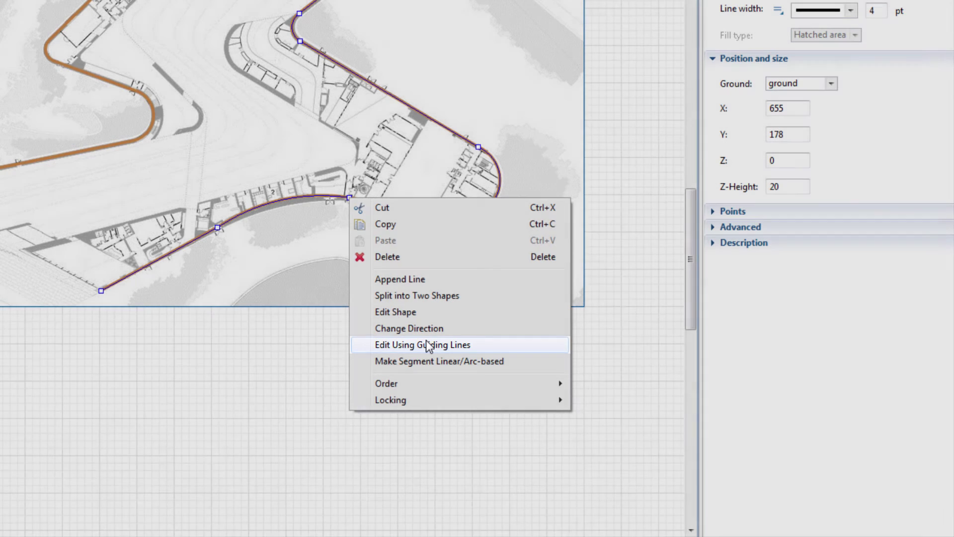
left_click(427, 344)
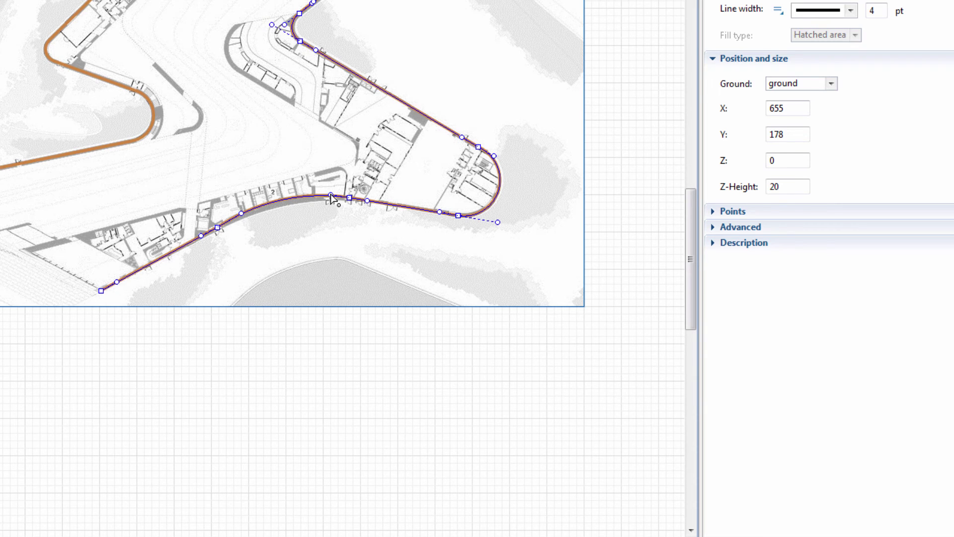
mouse_move(331, 195)
left_mouse_down()
mouse_move(330, 211)
mouse_move(329, 196)
left_mouse_up()
mouse_move(328, 195)
left_mouse_down()
mouse_move(215, 194)
mouse_move(328, 178)
left_mouse_up()
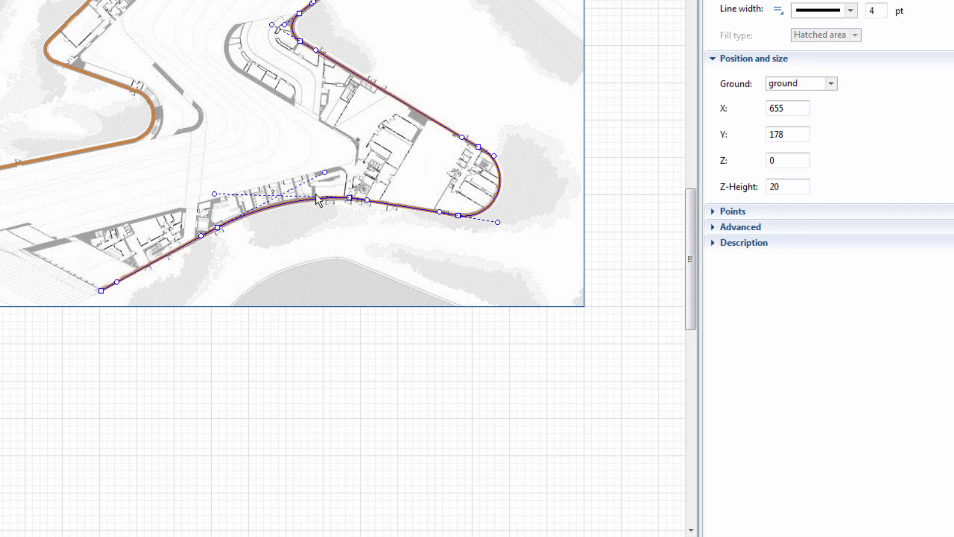
left_click(290, 321)
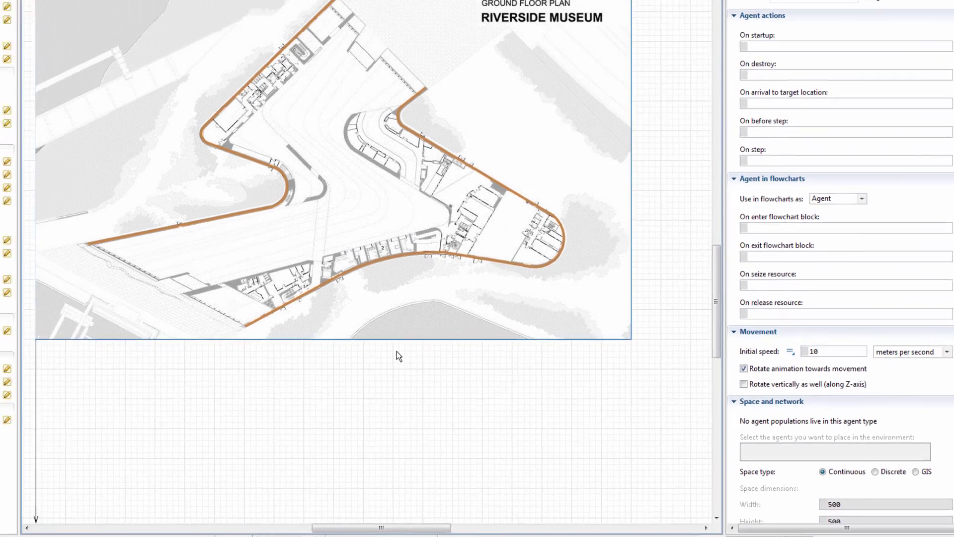